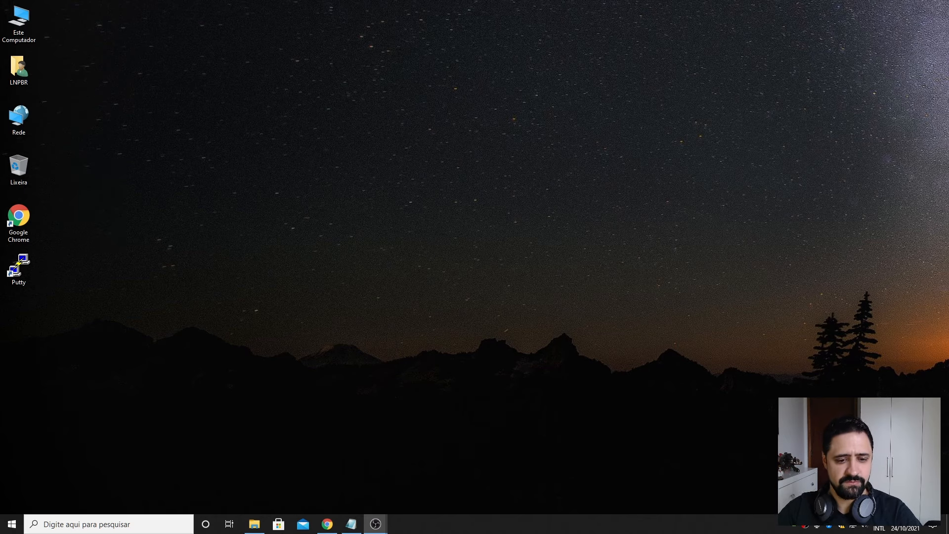
Step: Download the VirtualBox 6.1.28 platform package for Windows hosts from virtualbox.org
click(331, 527)
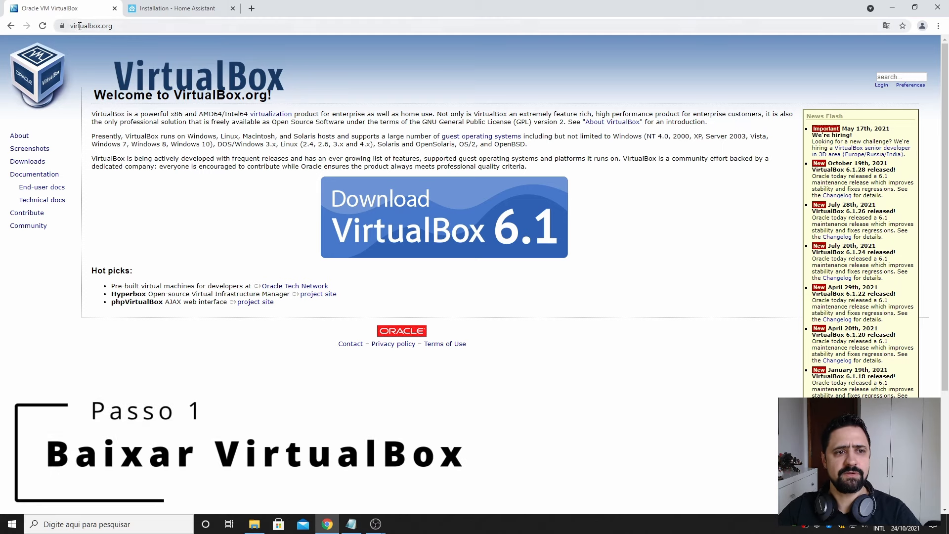
click(418, 236)
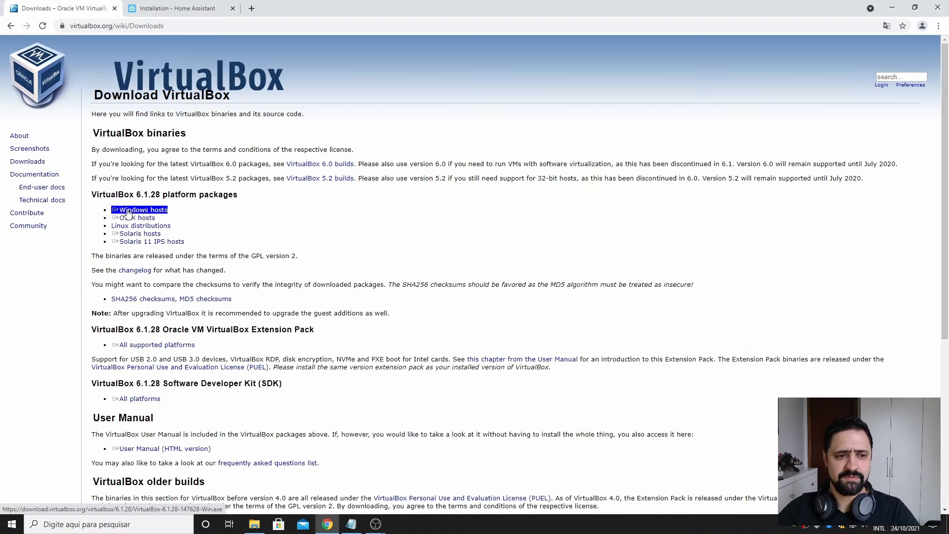
click(125, 212)
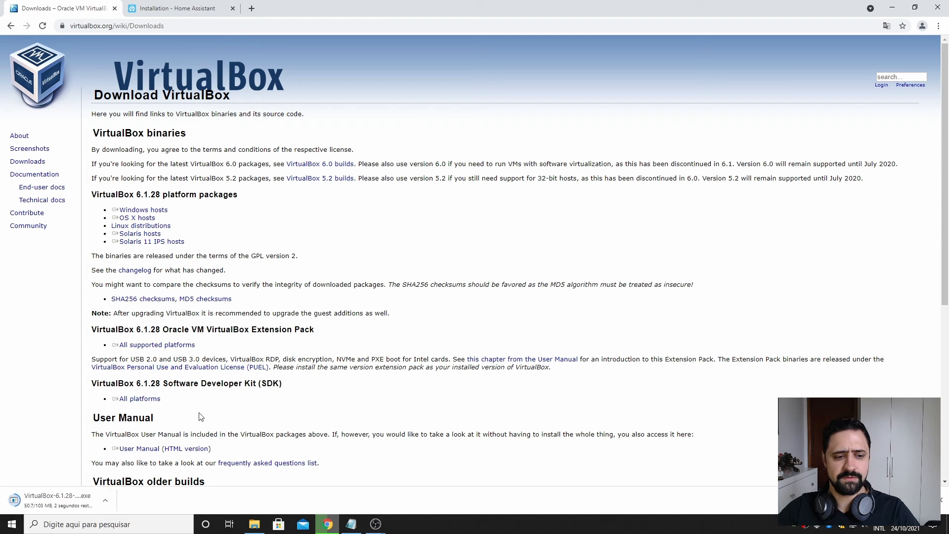
Step: Open the Windows instructions on the Home Assistant installation page and download the VirtualBox (.vdi) image
click(160, 15)
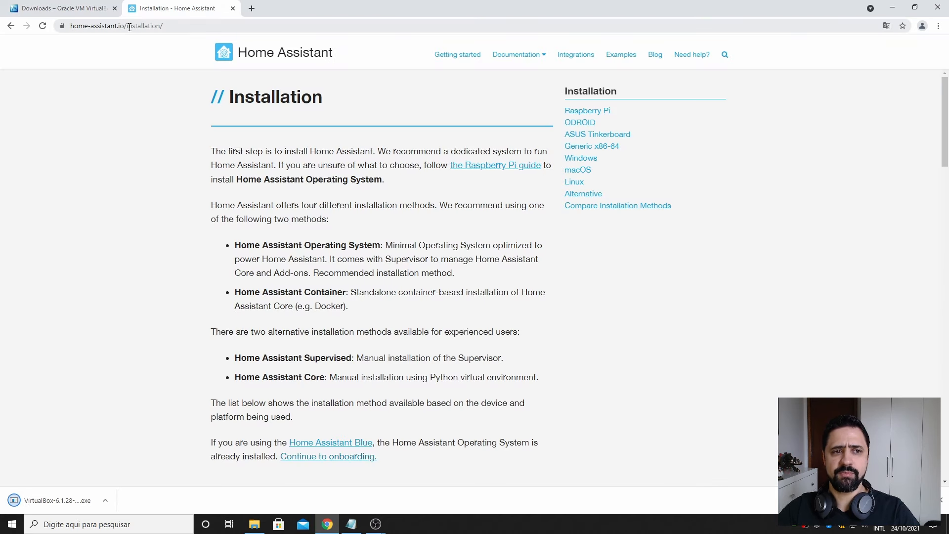
click(174, 25)
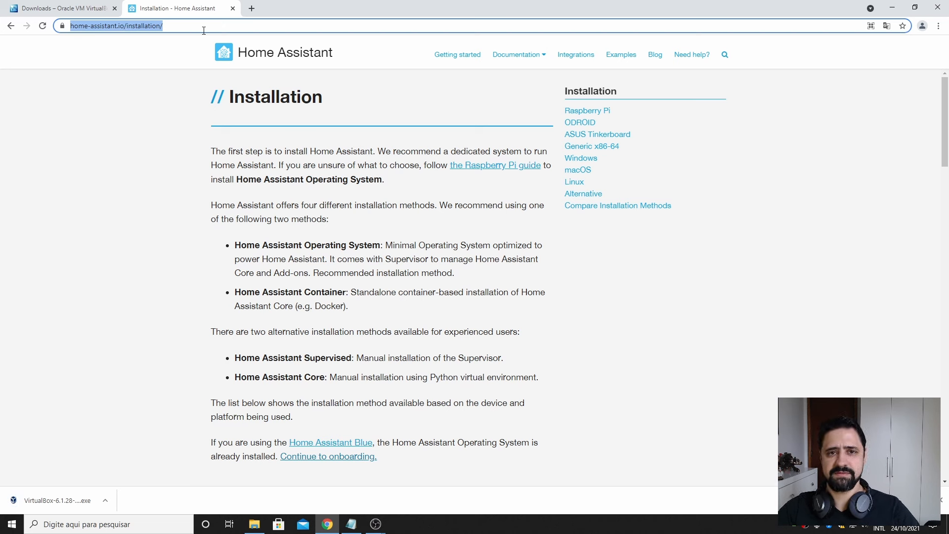
scroll(384, 145, down, 8)
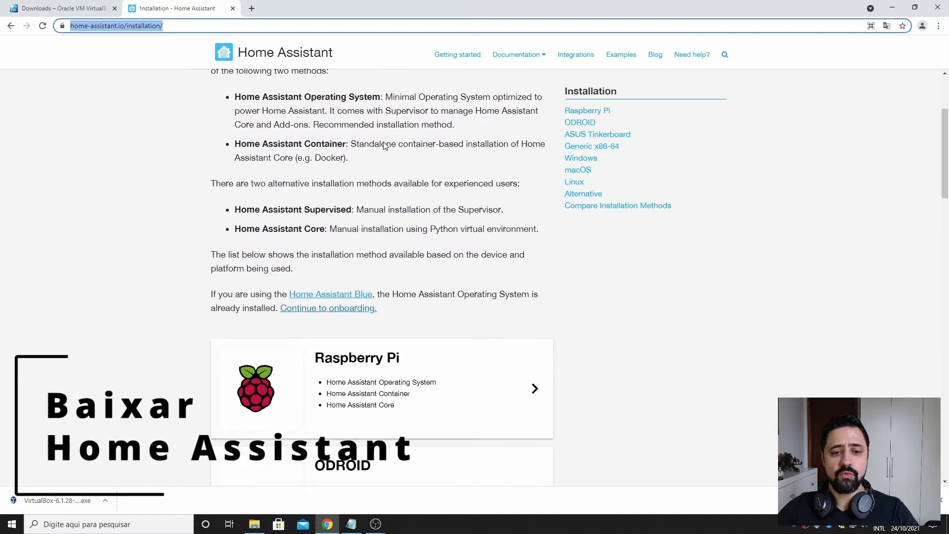
scroll(384, 145, down, 6)
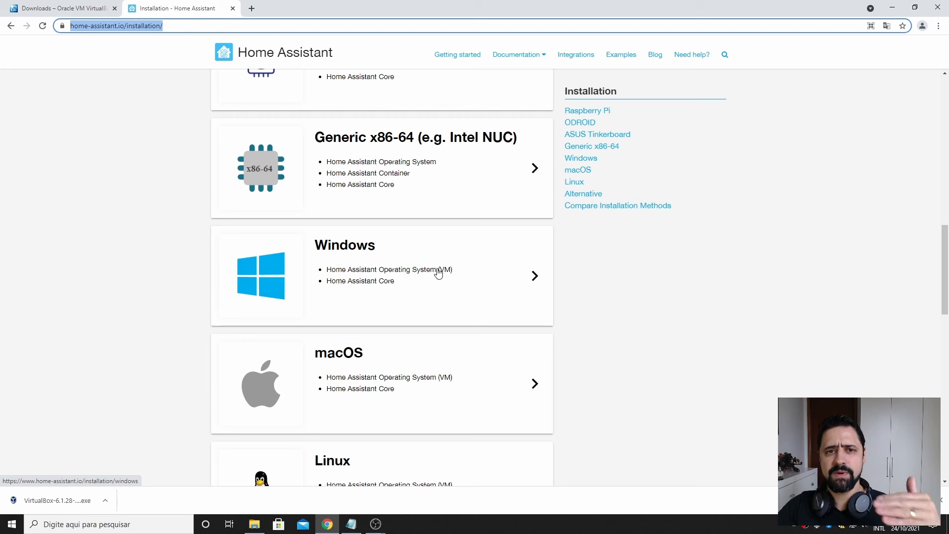
scroll(393, 235, up, 2)
scroll(455, 142, down, 2)
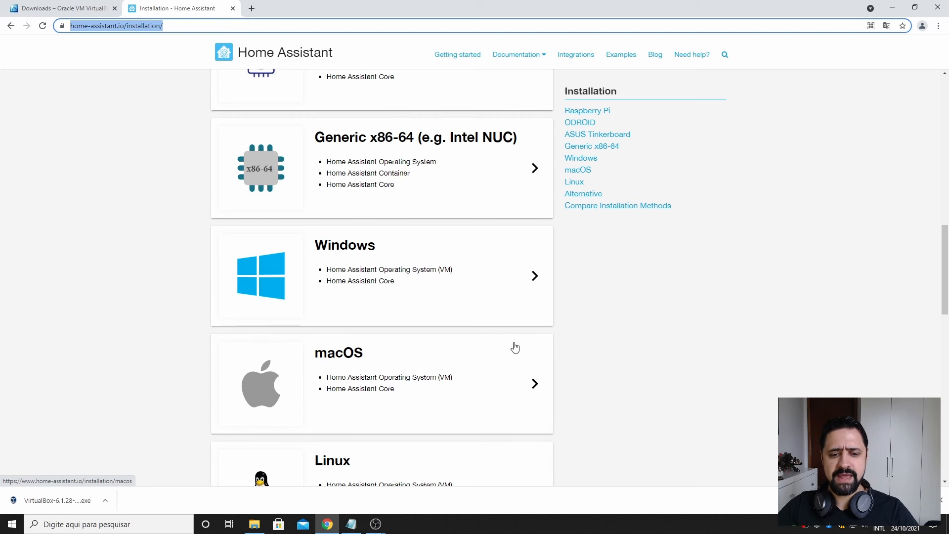
scroll(513, 346, down, 2)
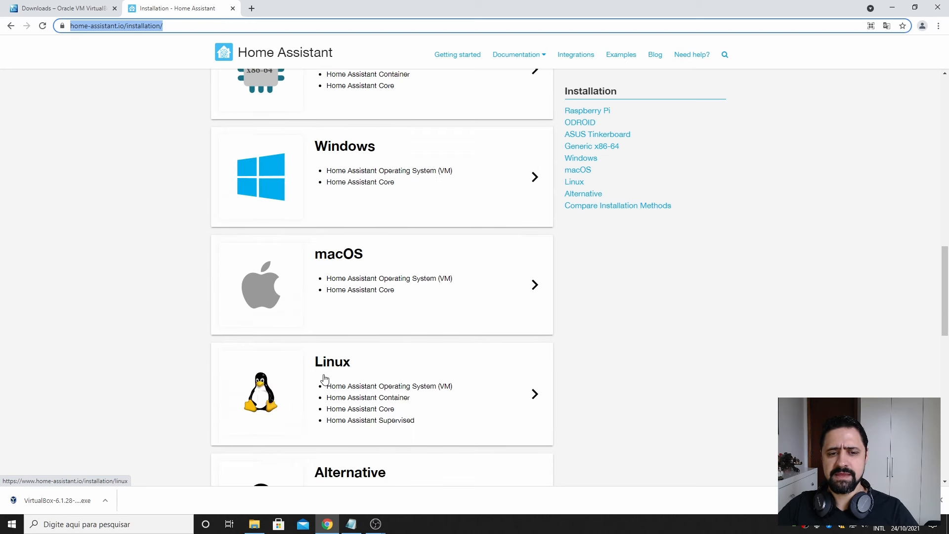
click(396, 174)
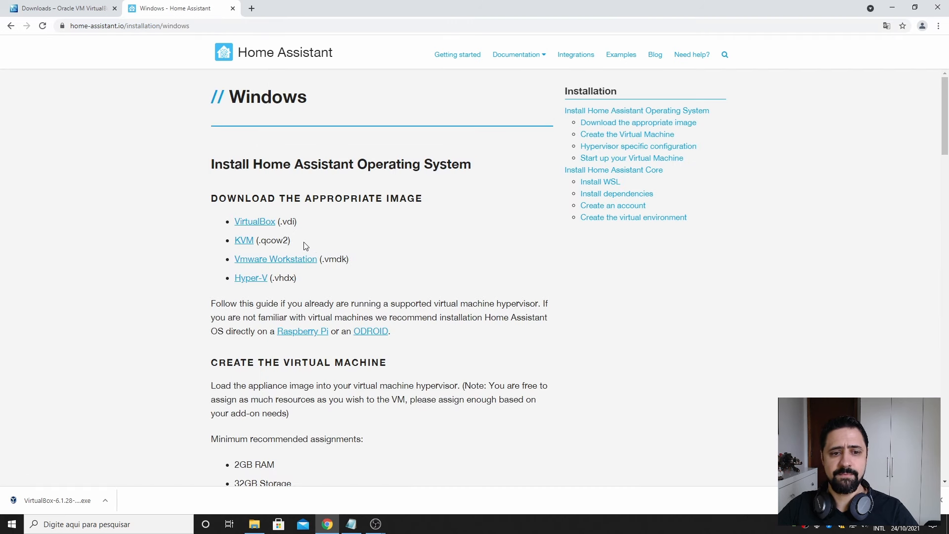
click(63, 9)
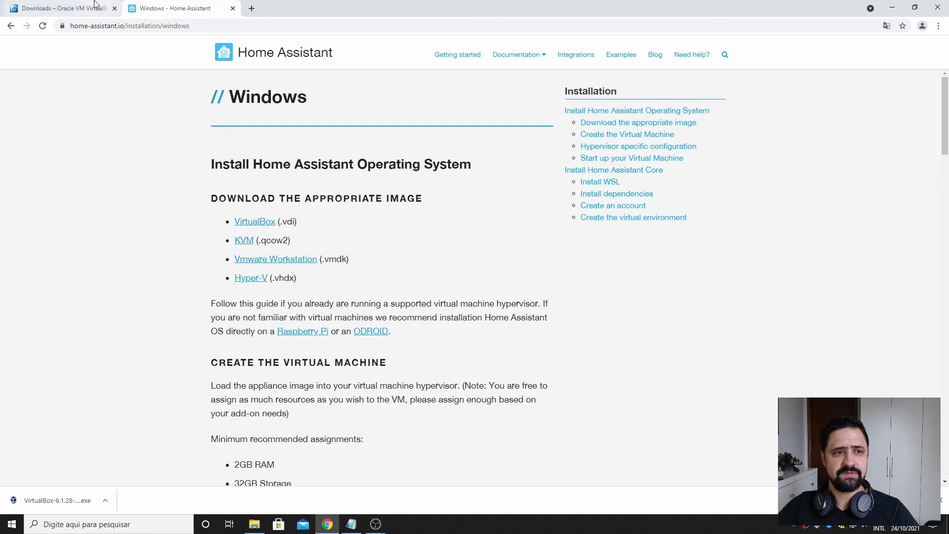
click(173, 9)
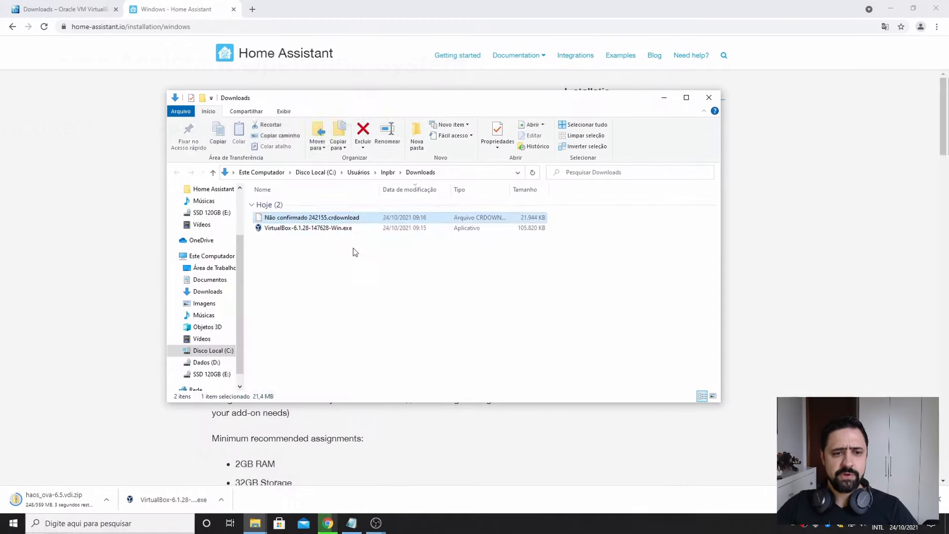
Step: Transfer haos_ova-6.5.vdi.zip and VirtualBox-6.1.28-147628-Win.exe from Downloads to the desktop and place them in a free area
drag(359, 259, 258, 216)
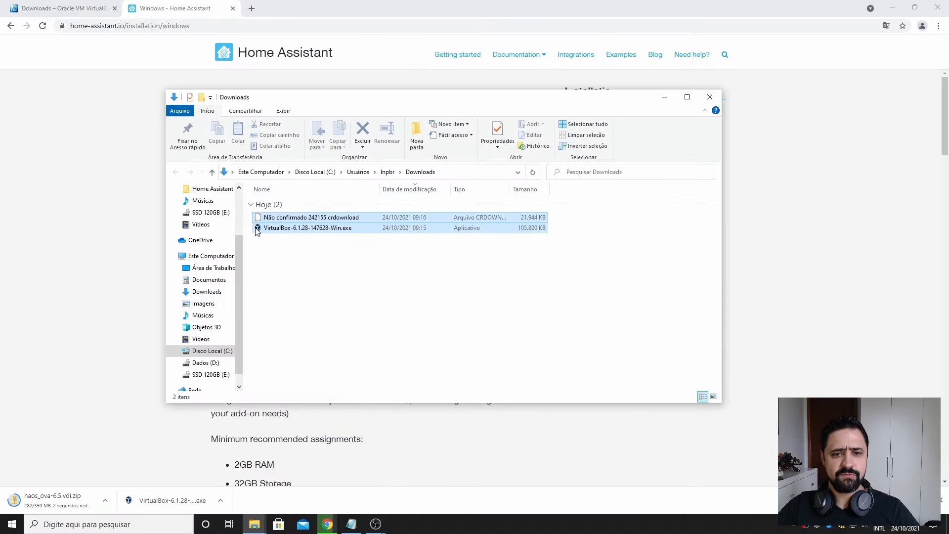
click(345, 344)
drag(390, 274, 317, 218)
click(346, 292)
drag(324, 267, 246, 195)
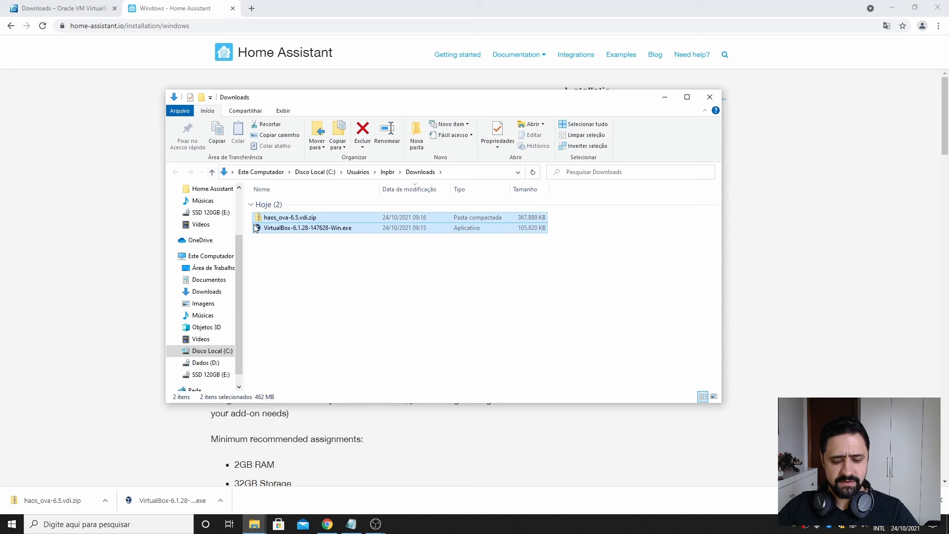
click(705, 100)
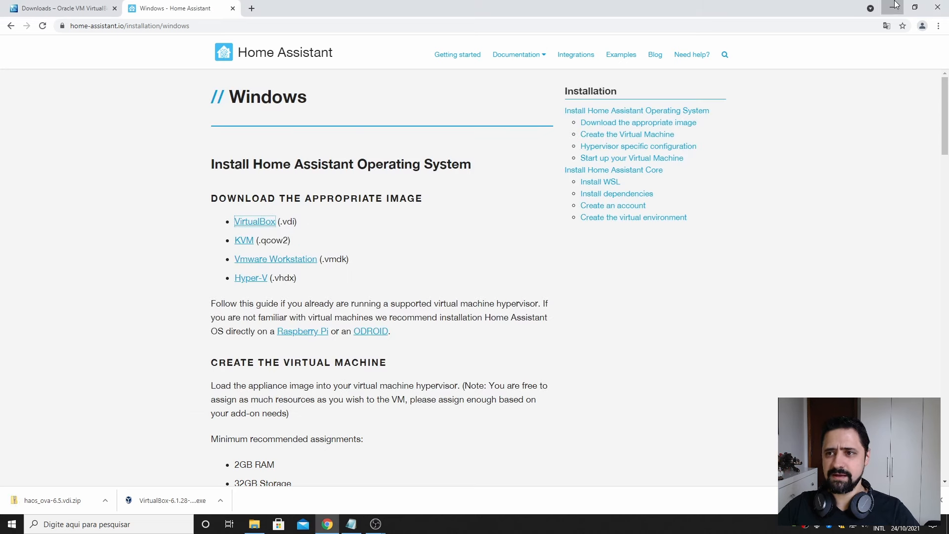
click(894, 3)
key(ctrl+v)
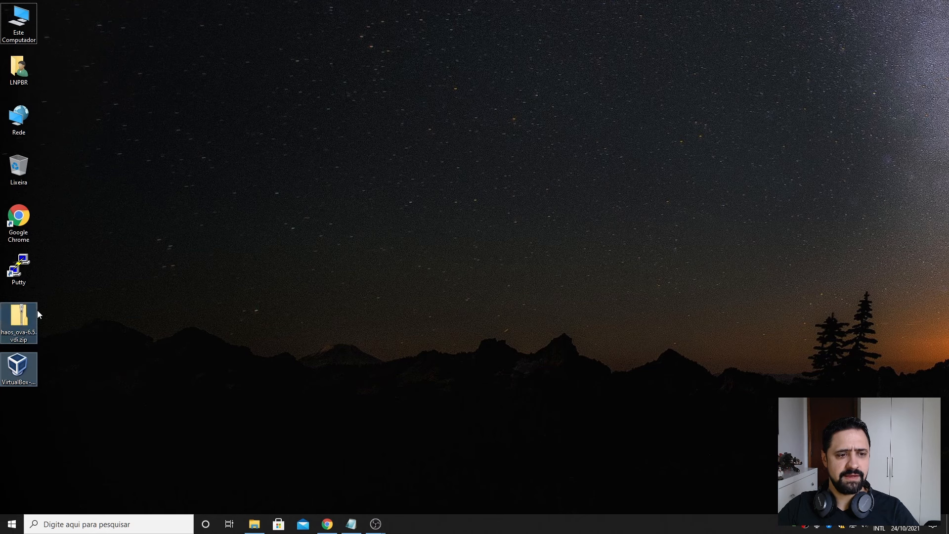
drag(20, 321, 320, 66)
click(420, 117)
Step: Install VirtualBox 6.1.28 from the desktop installer with the default options and start it after installation
click(328, 123)
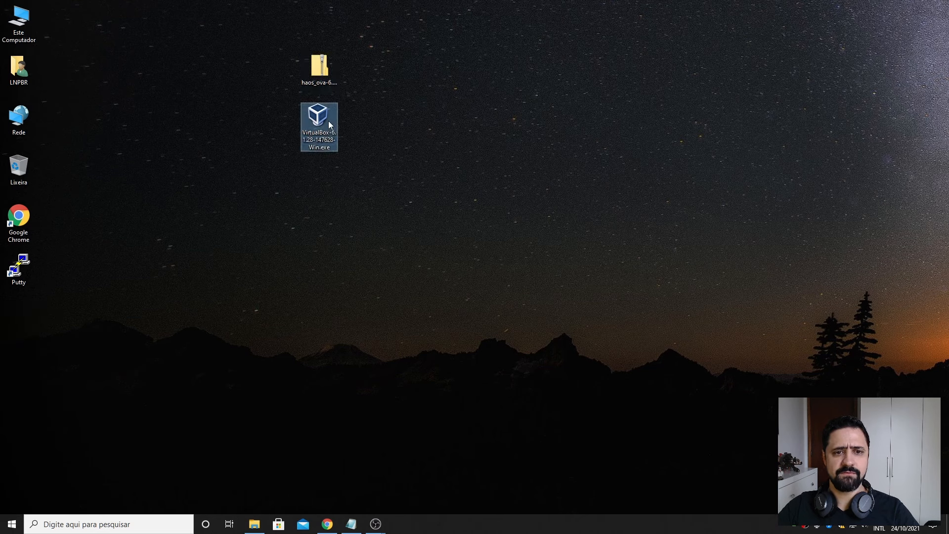
double_click(329, 125)
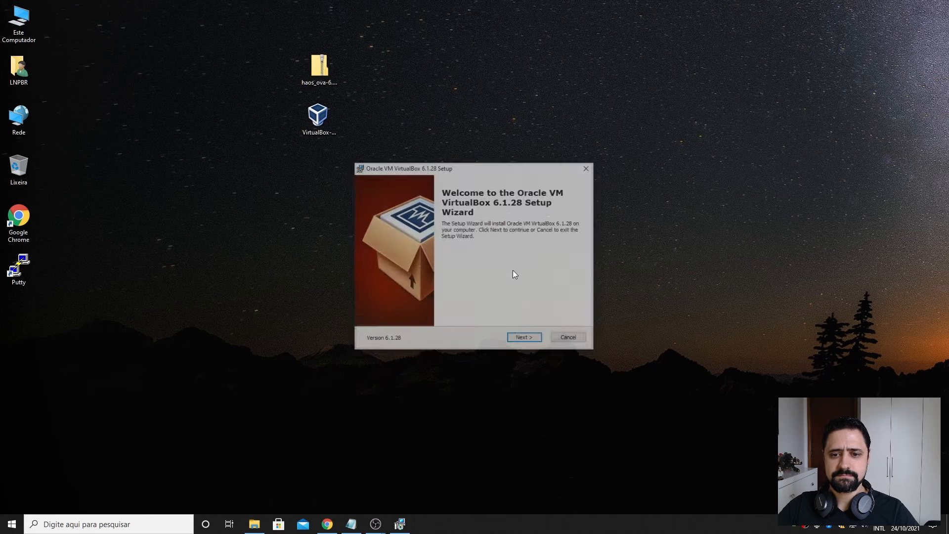
click(524, 337)
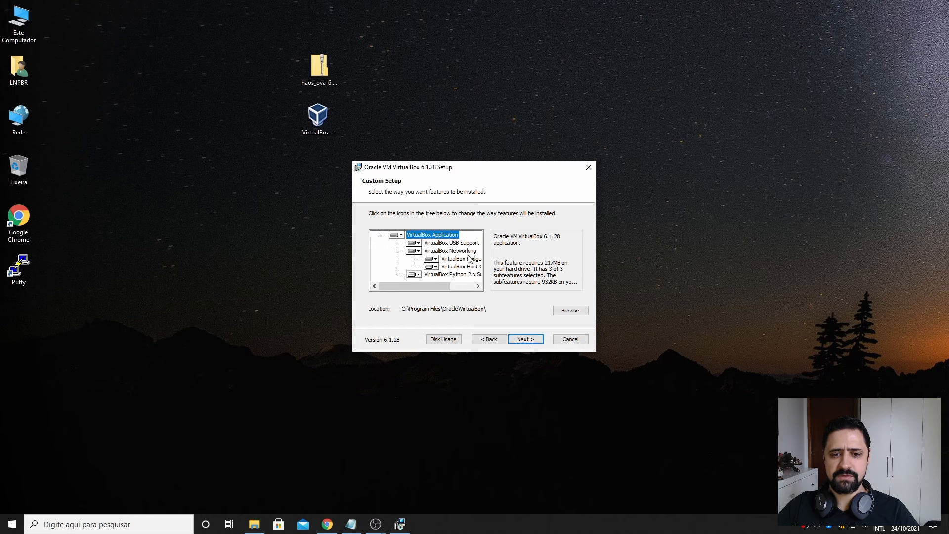
click(517, 340)
key(Return)
click(526, 338)
key(Return)
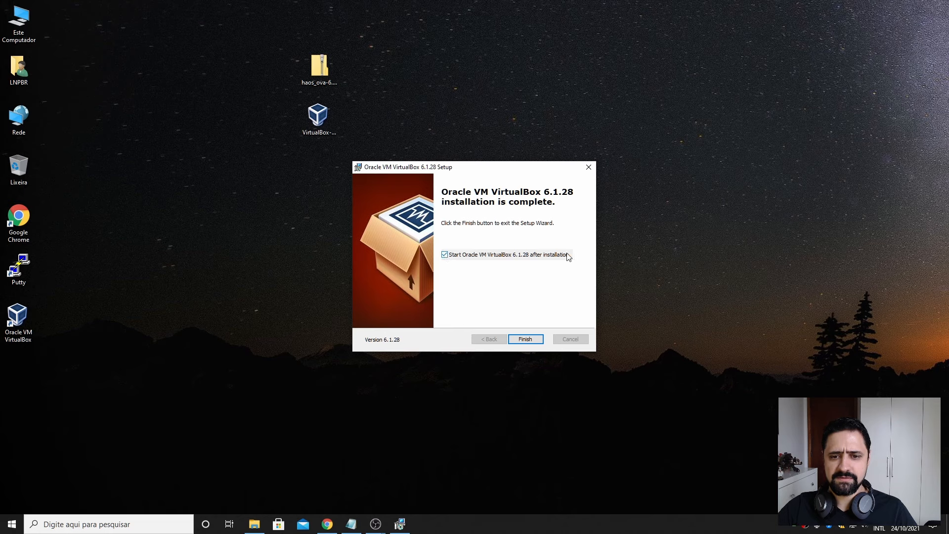
click(524, 339)
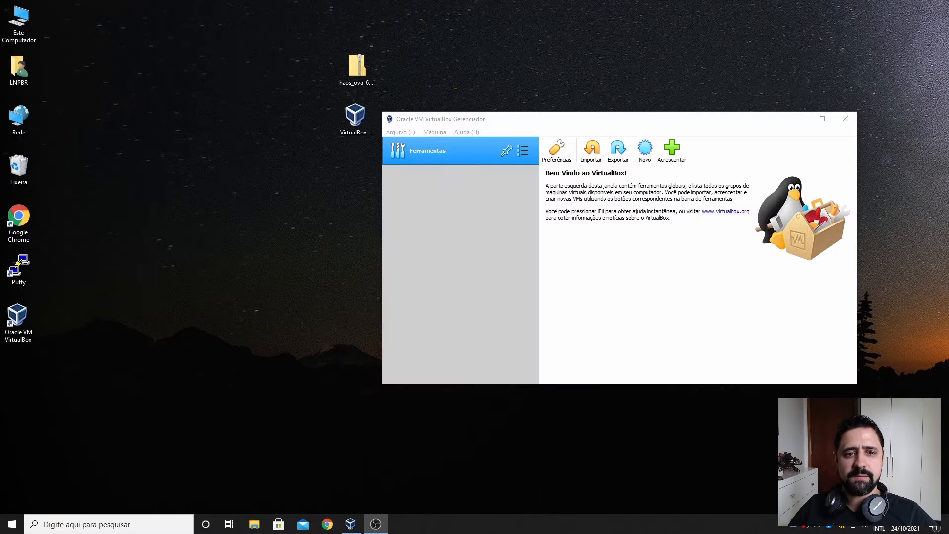
Step: Delete the VirtualBox installer from the desktop, keeping the haos_ova-6.5.vdi.zip archive
click(355, 118)
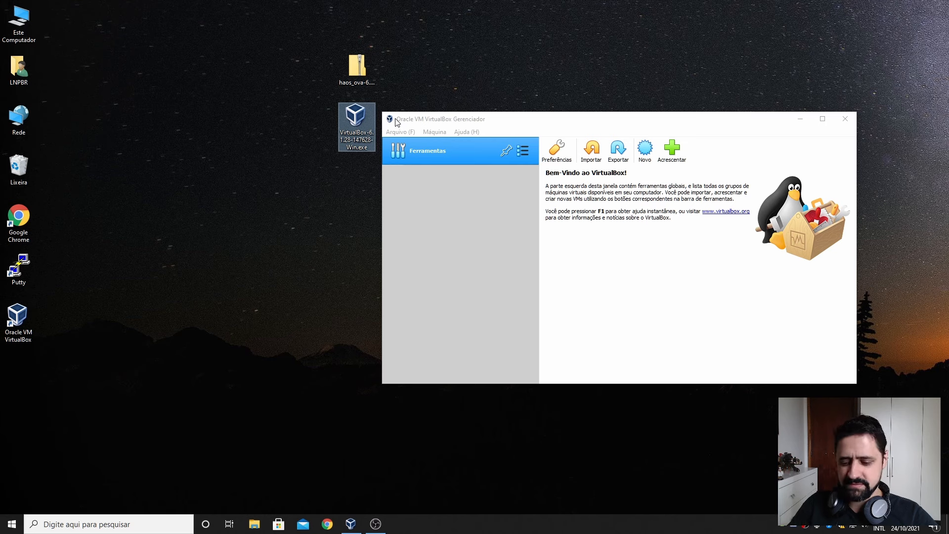
key(Delete)
key(Return)
click(358, 71)
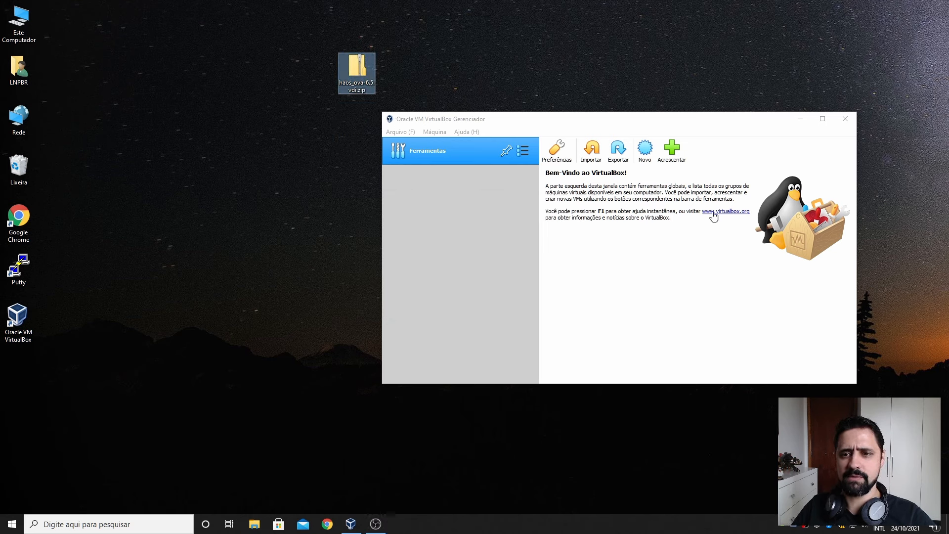
Step: Start a new virtual machine named HA TESTE and set its machine folder to the desktop
click(644, 149)
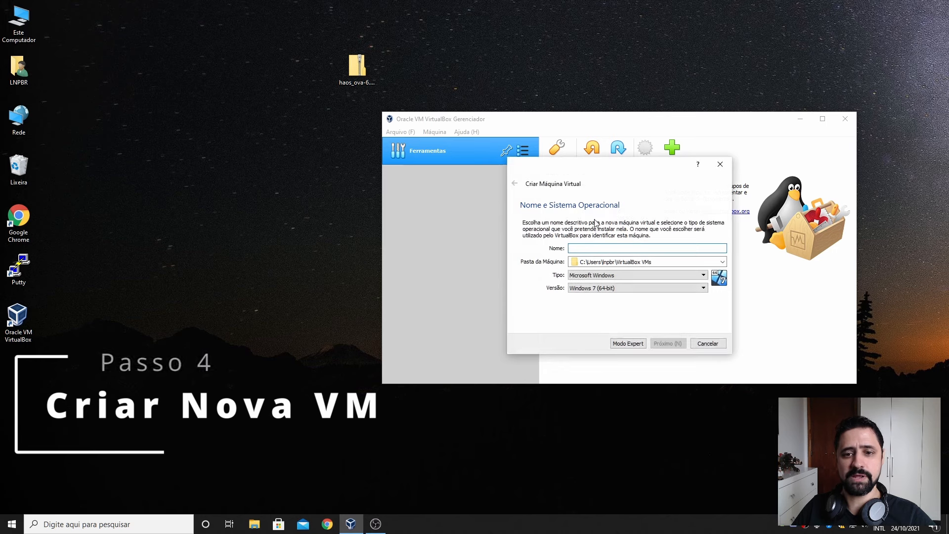
text(HA TESTE)
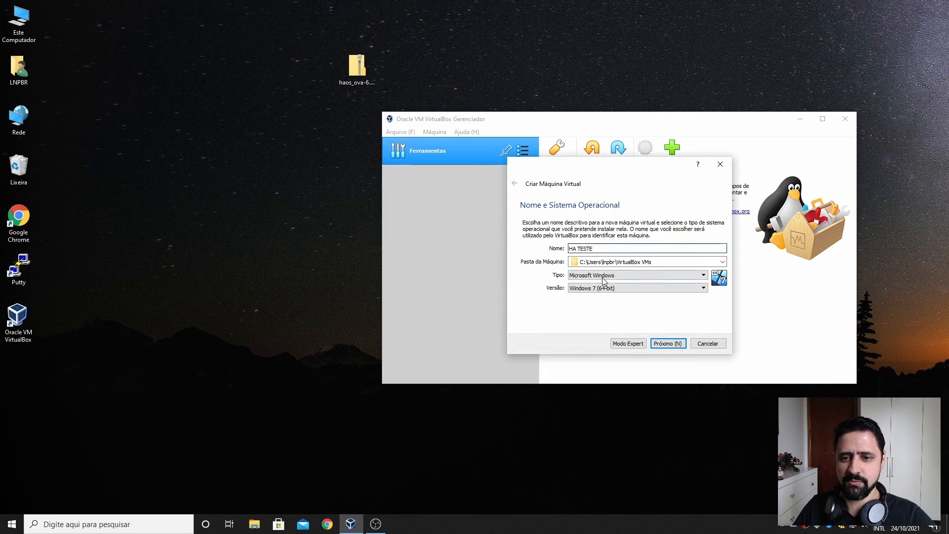
click(723, 262)
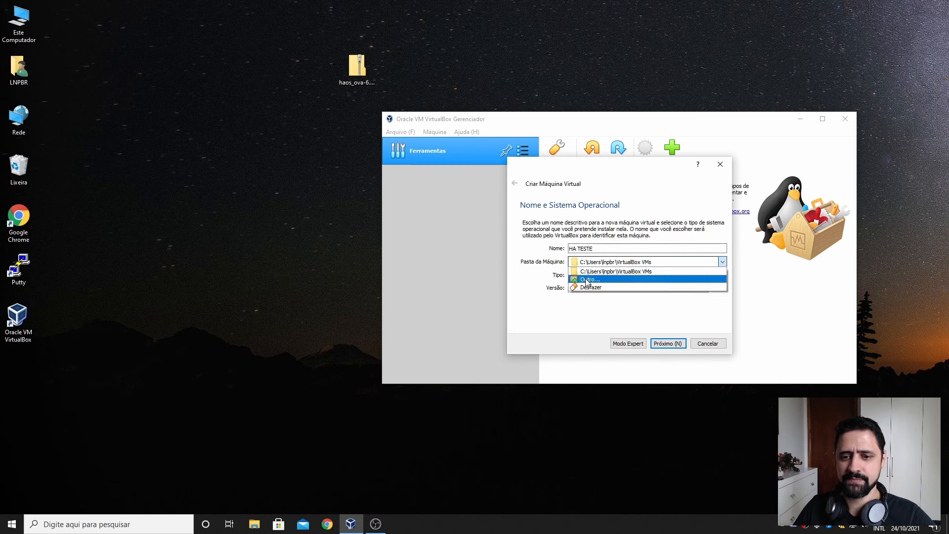
click(618, 288)
click(560, 233)
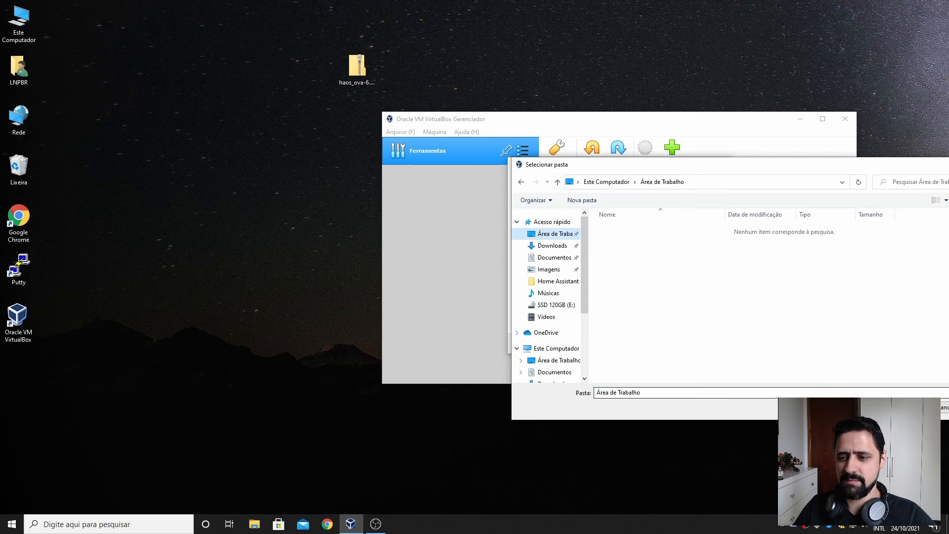
click(900, 408)
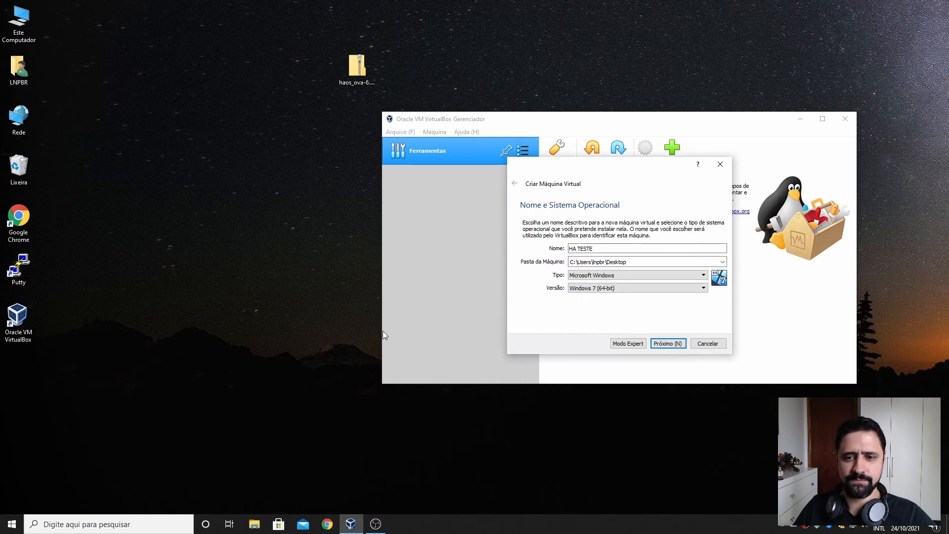
Step: Set the new virtual machine's type to Linux and its version to Other Linux (64-bit)
click(617, 280)
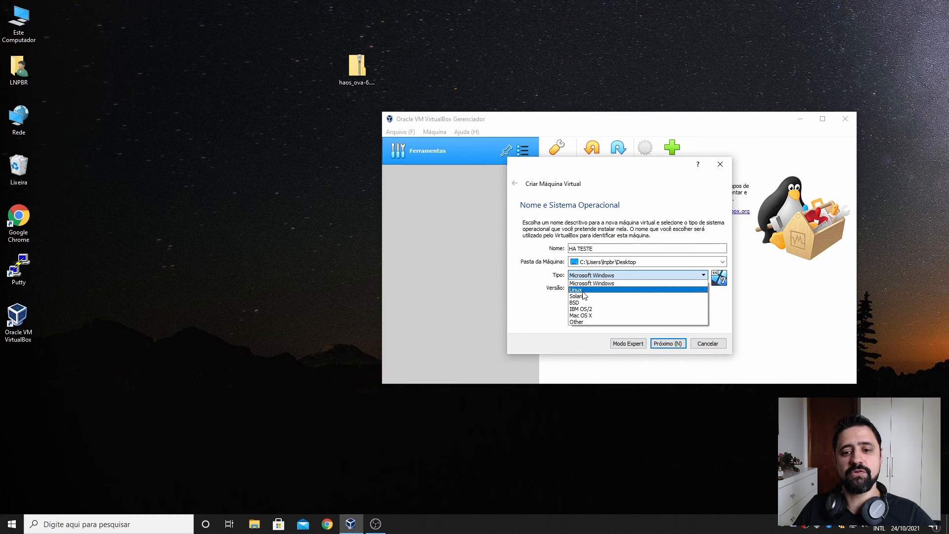
click(596, 284)
click(597, 288)
scroll(594, 336, down, 3)
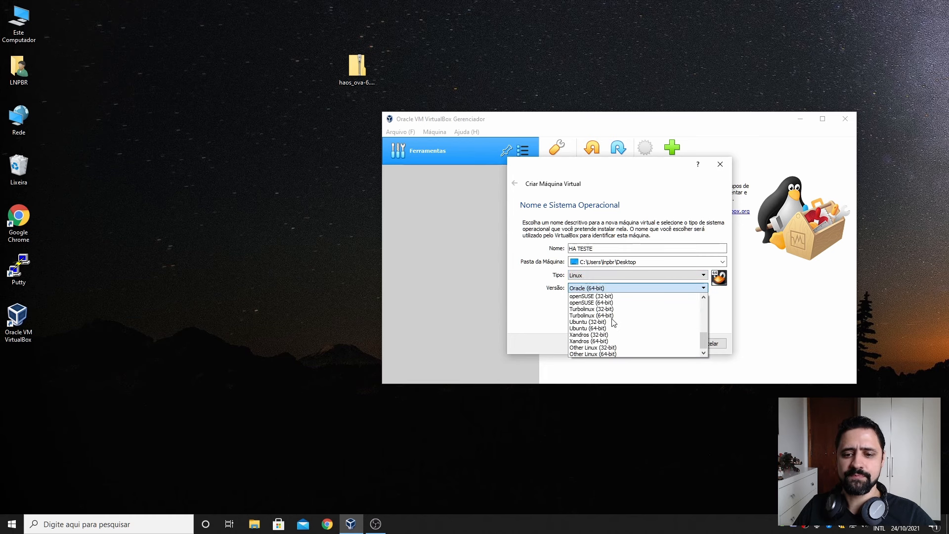
click(592, 354)
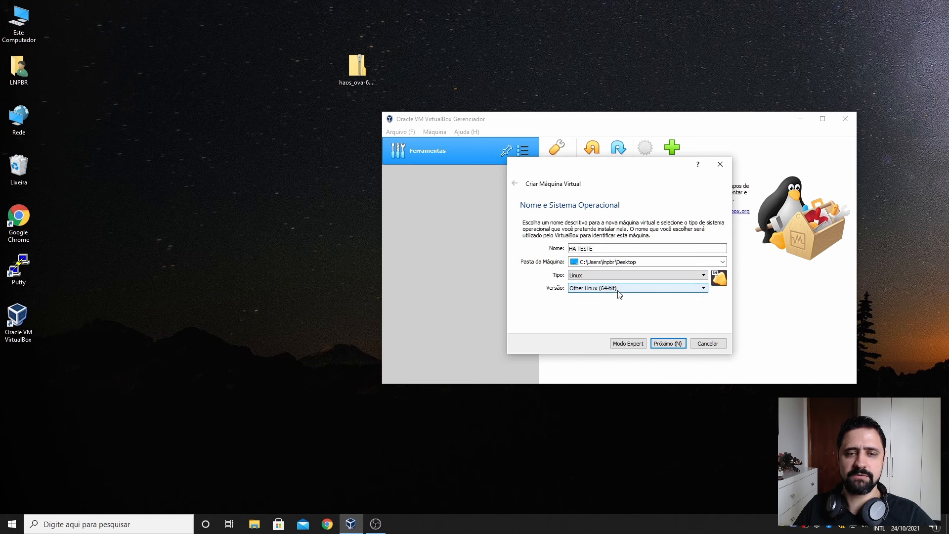
Step: Set the virtual machine's memory size to 2048 MB
click(668, 343)
double_click(697, 256)
text(2048)
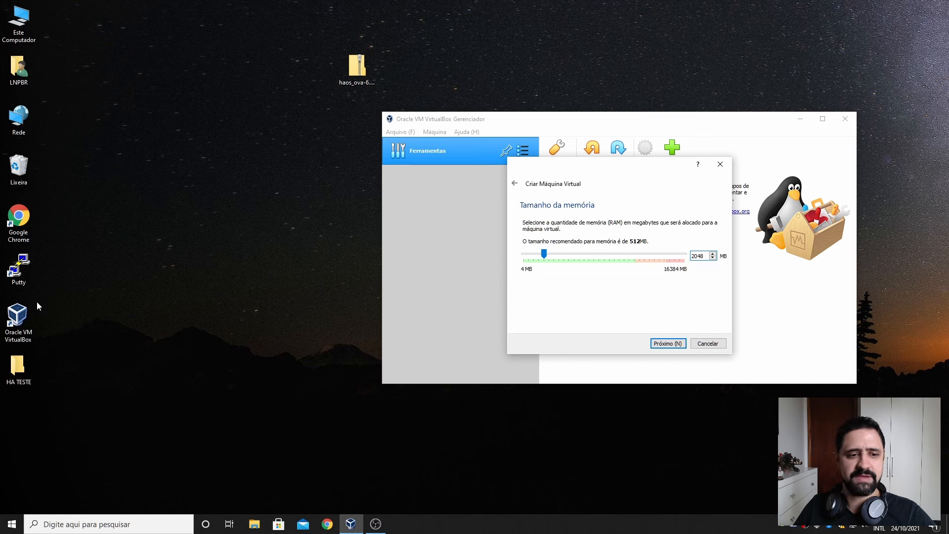
Step: Check the contents of the HA TESTE folder on the desktop and continue to the virtual machine's hard disk options
click(17, 369)
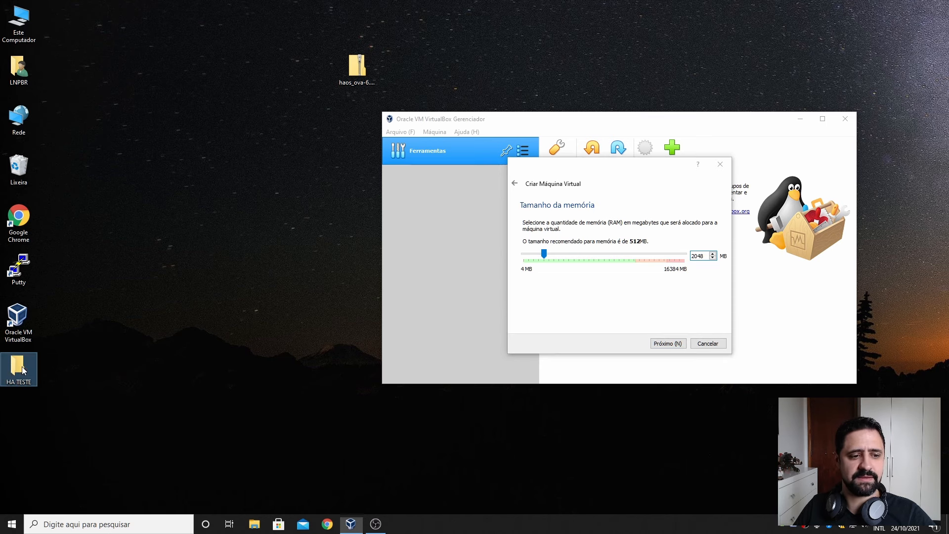
double_click(14, 369)
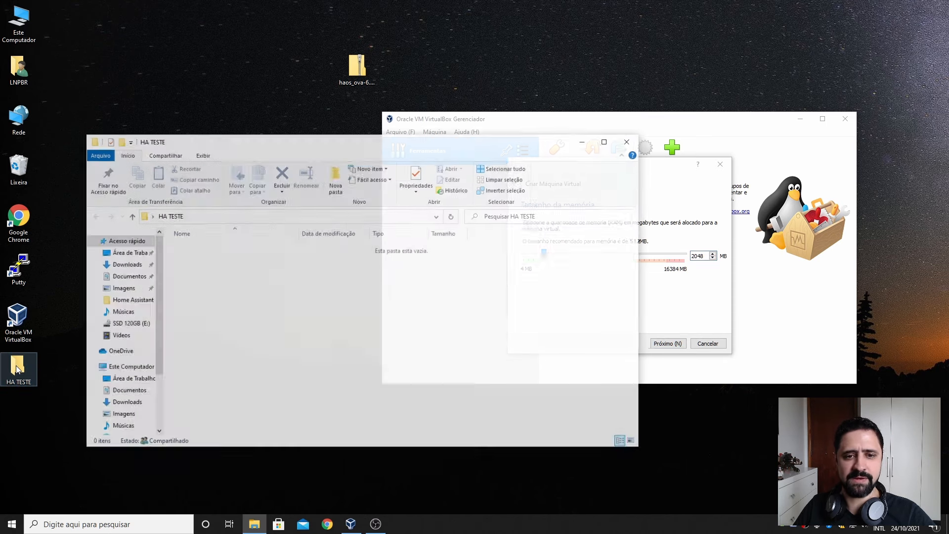
click(629, 140)
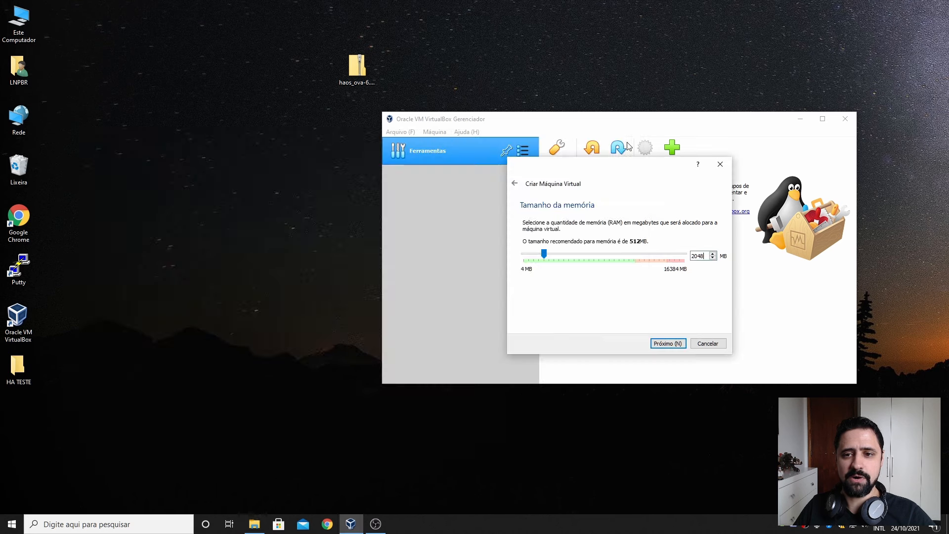
click(663, 344)
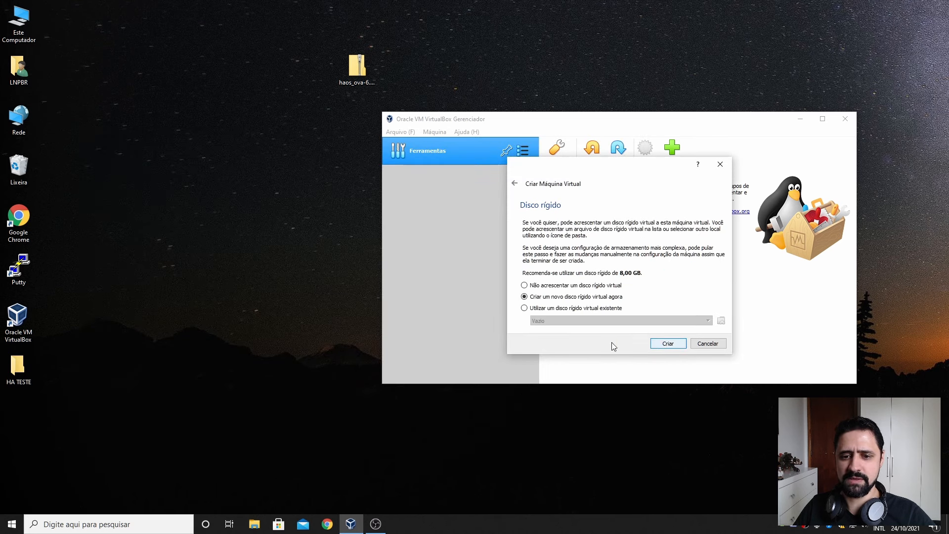